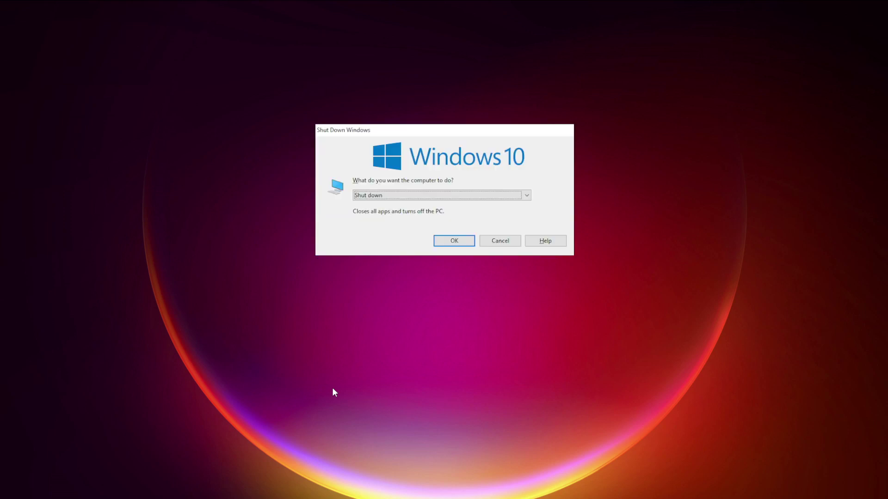
Choose Restart as the action for the computer in the Shut Down Windows dialog.
click(412, 197)
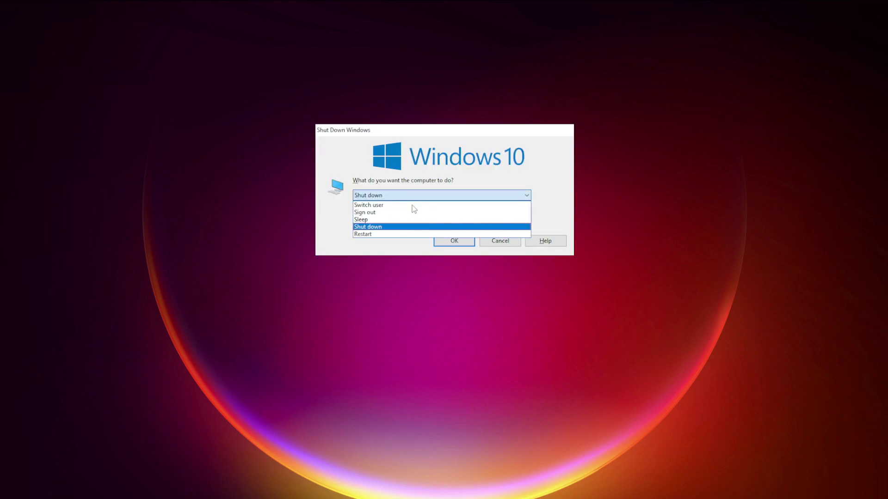
click(396, 234)
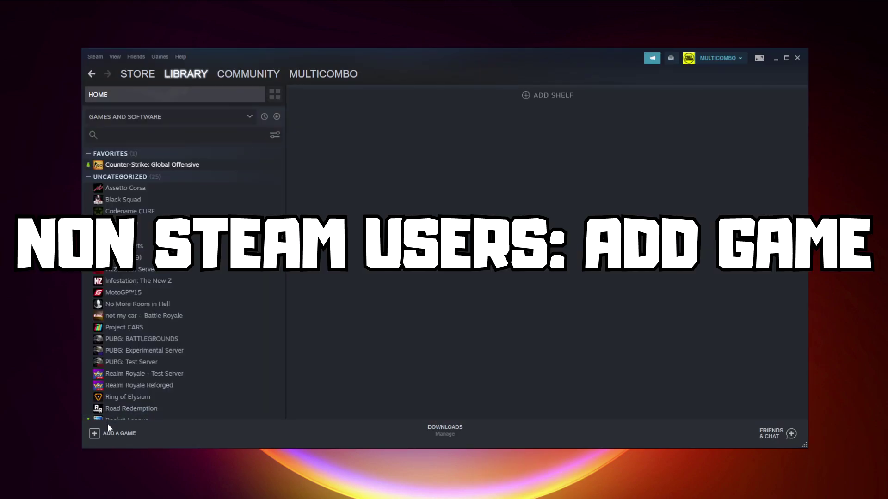
In Steam, add YOUR PROBLEMATIC GAME to the library as a non-Steam game and open its library page.
click(116, 434)
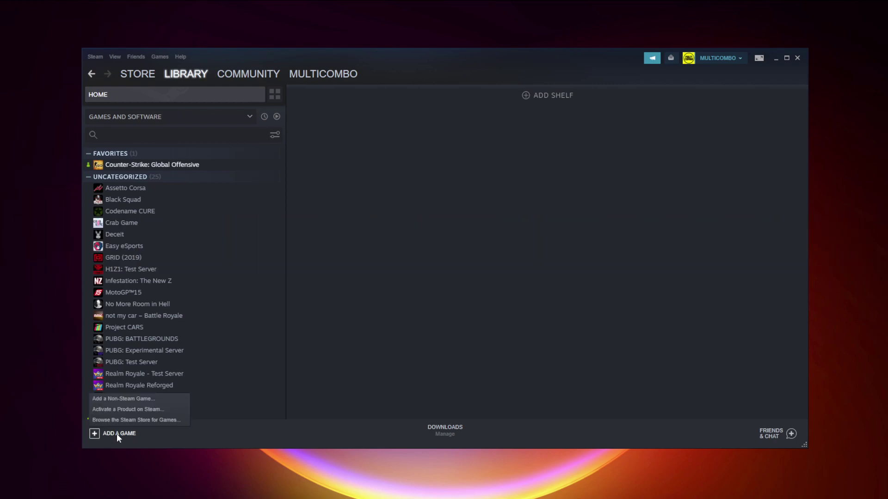
click(121, 400)
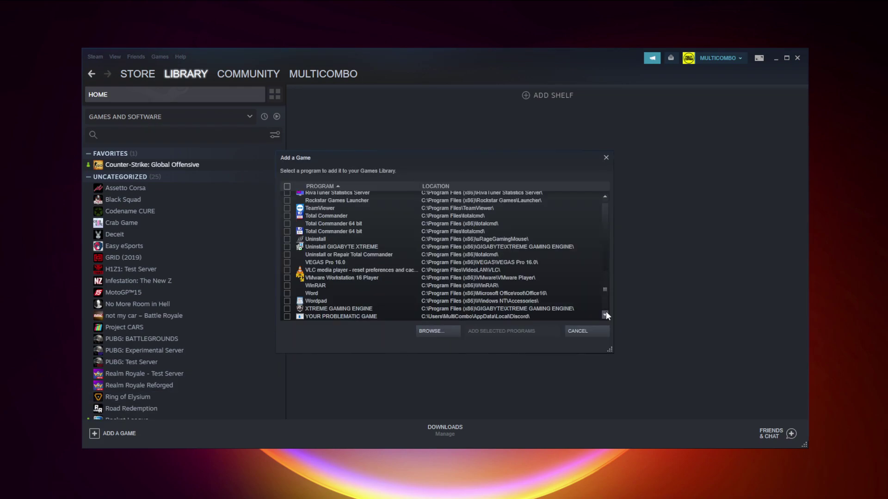
click(329, 317)
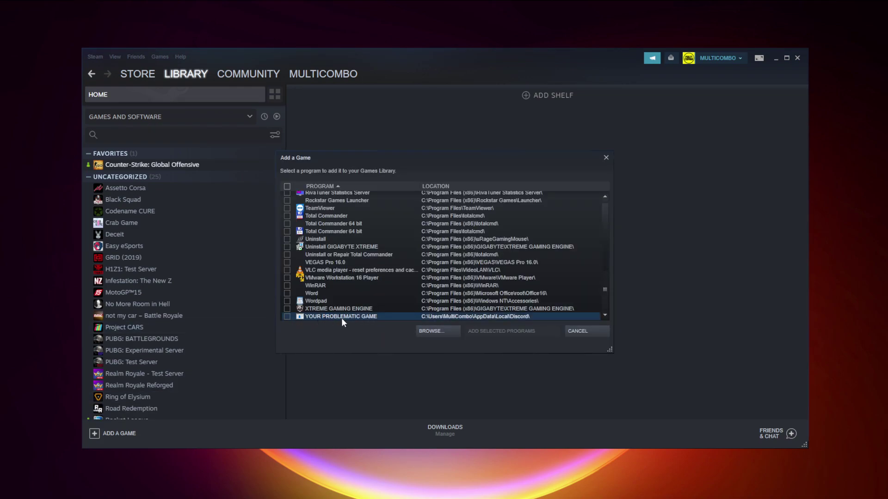
click(286, 317)
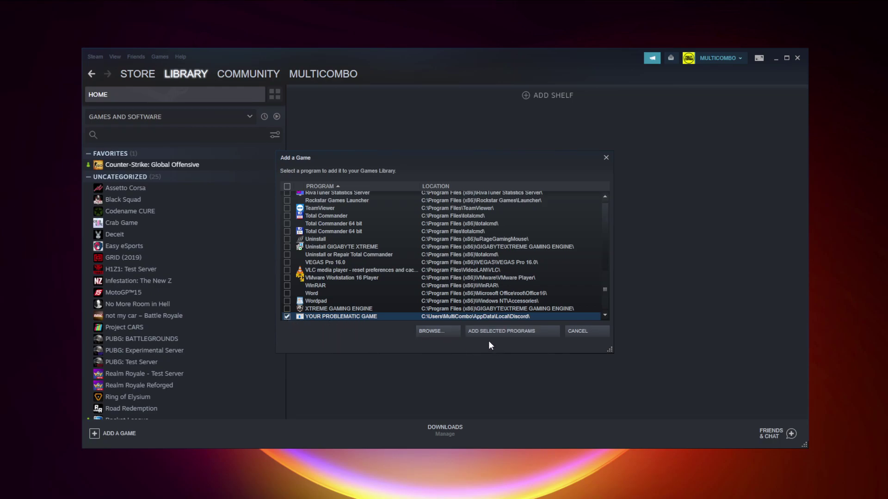
click(518, 335)
scroll(256, 301, down, 3)
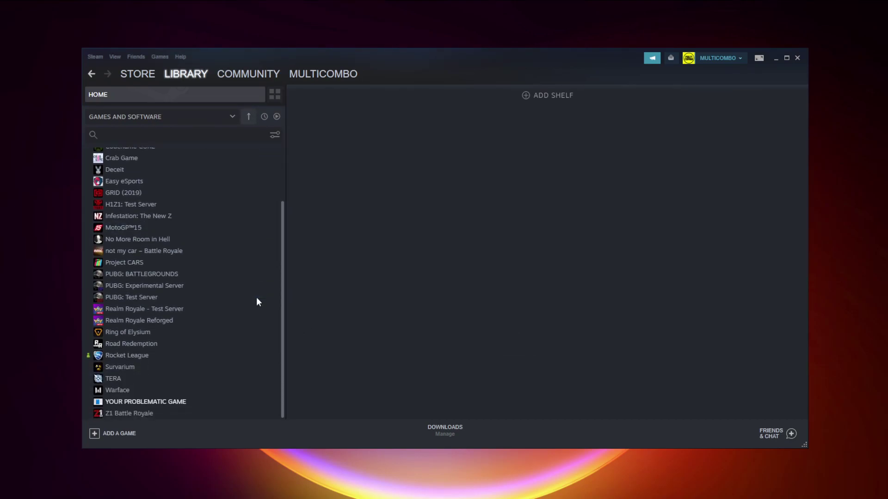
click(172, 403)
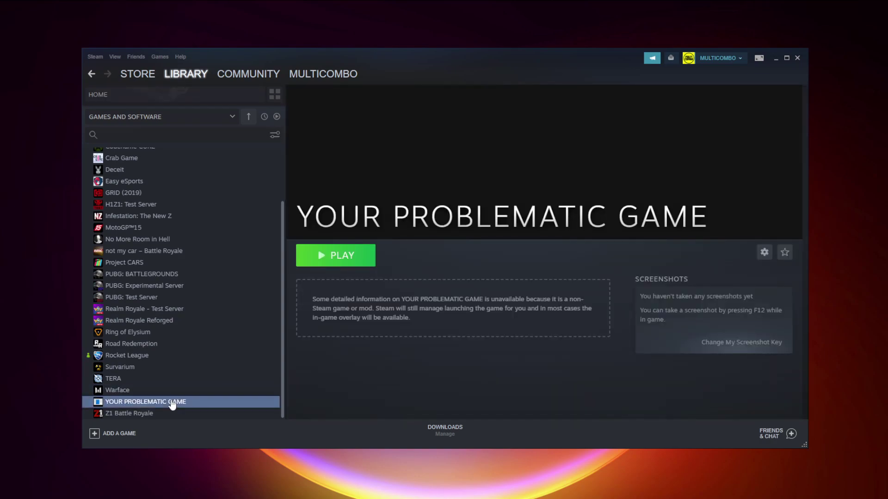
Enable Xbox Configuration Support in Steam's general controller settings.
click(94, 57)
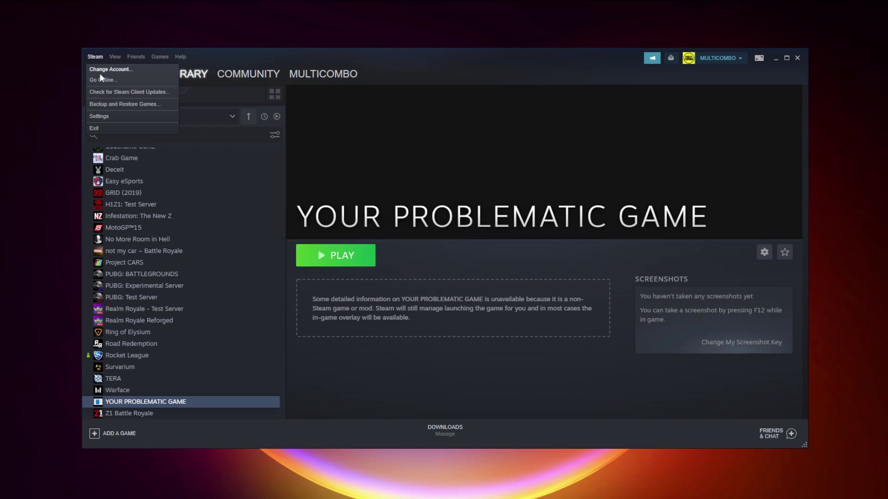
click(112, 116)
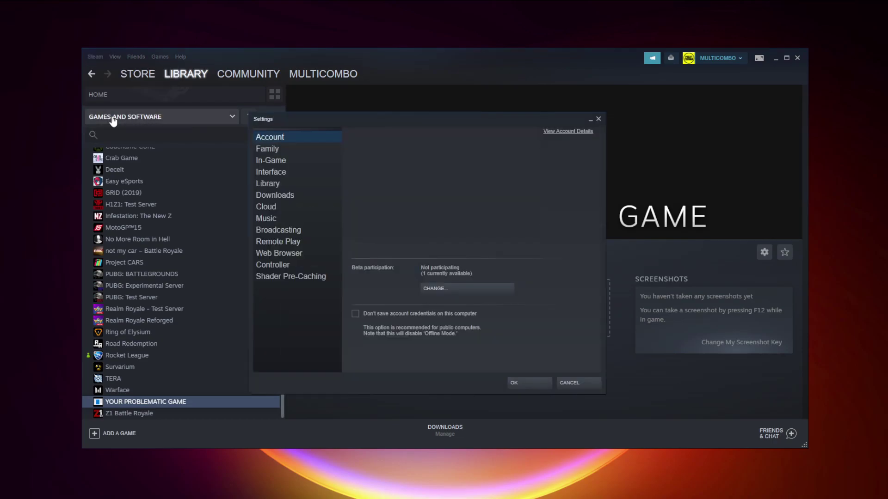
click(292, 265)
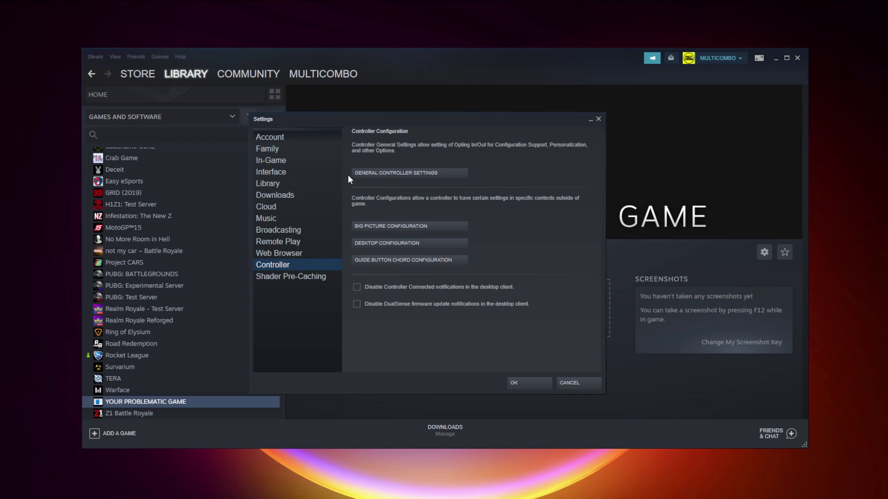
click(410, 176)
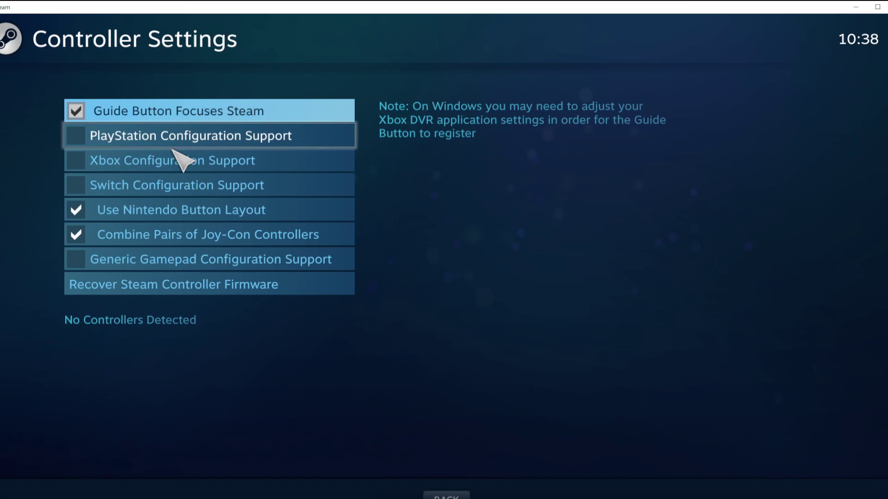
click(82, 159)
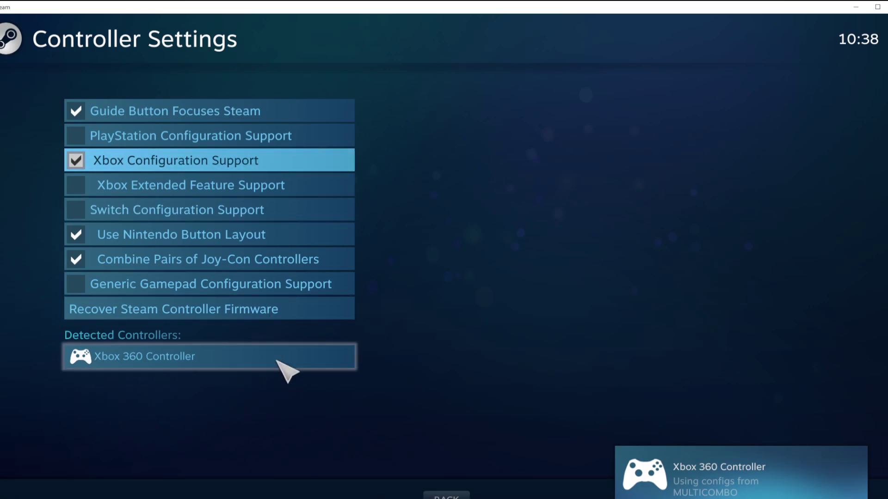
View the calibration options of the detected Xbox 360 Controller, cancel calibration and close the settings.
click(245, 361)
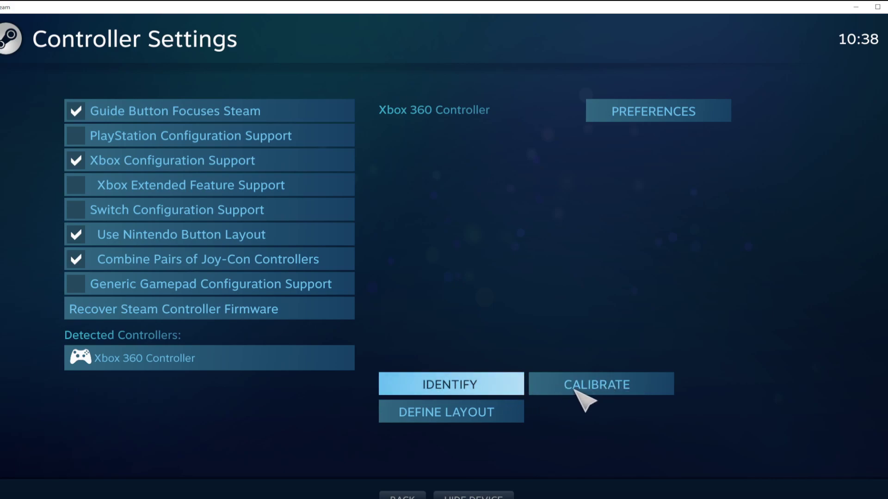
click(604, 390)
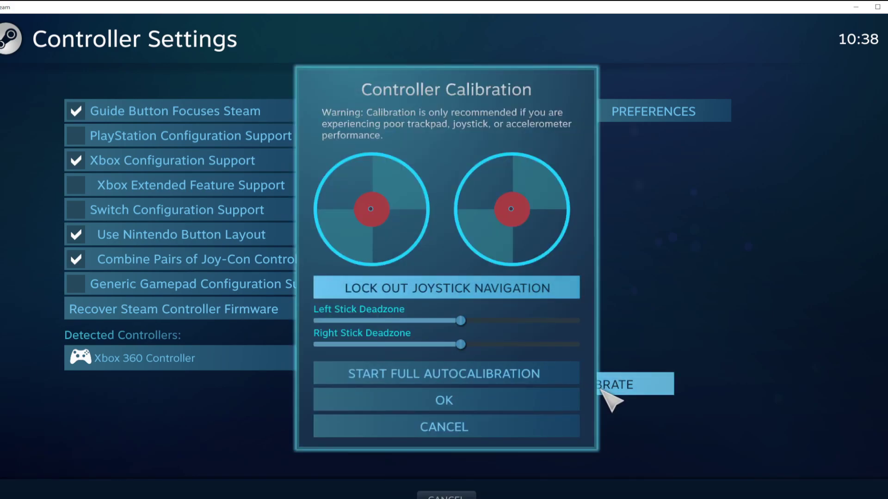
key(Escape)
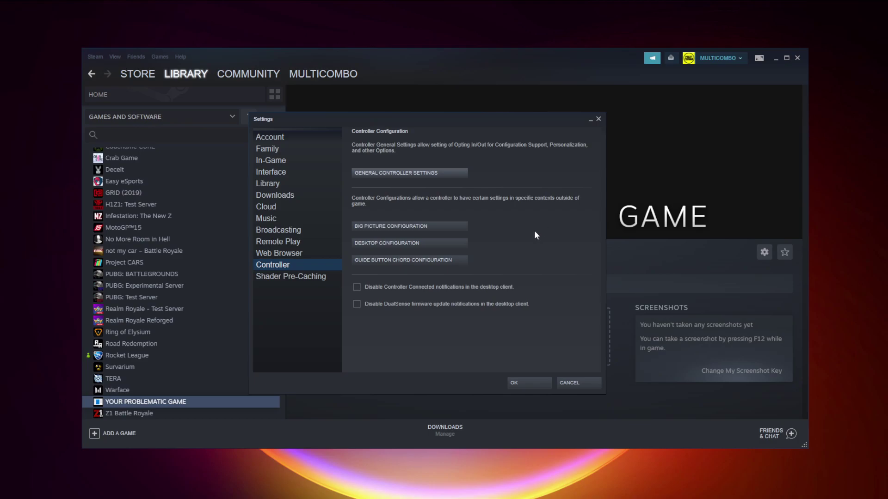
click(529, 384)
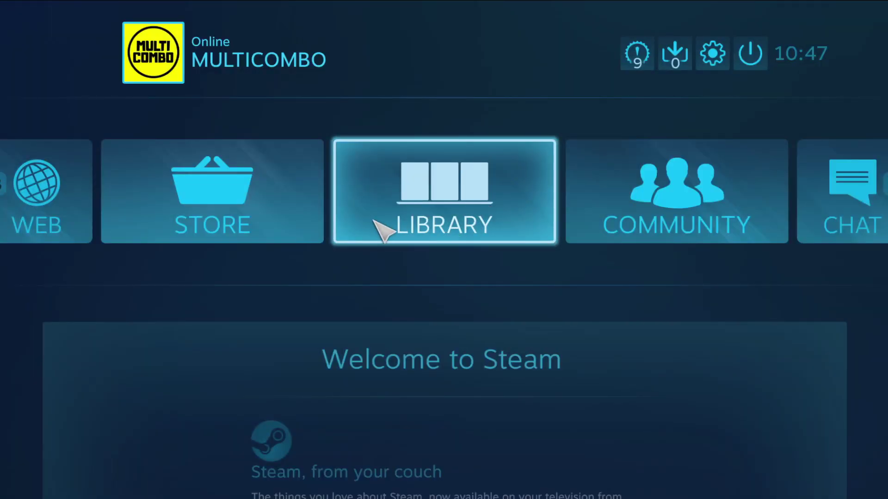
In Big Picture mode, set the Steam Input Per-Game Setting of Counter-Strike: Global Offensive to Forced Off and return to the game's main page.
click(454, 230)
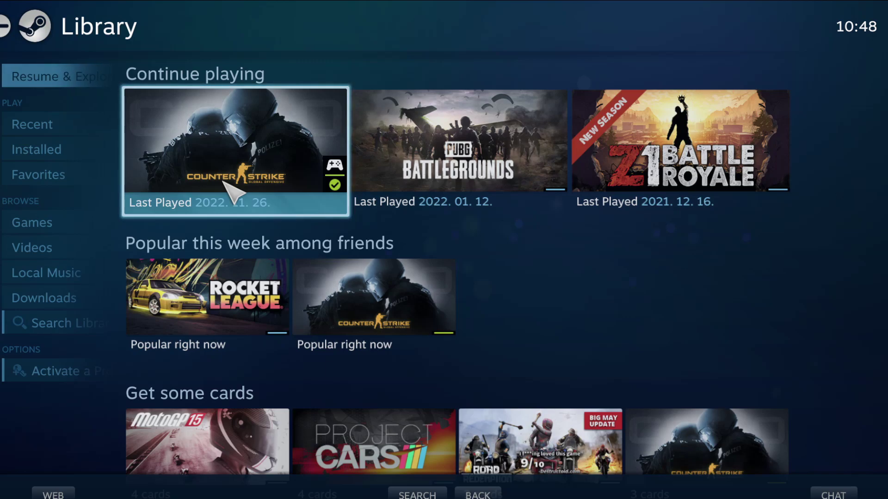
click(223, 181)
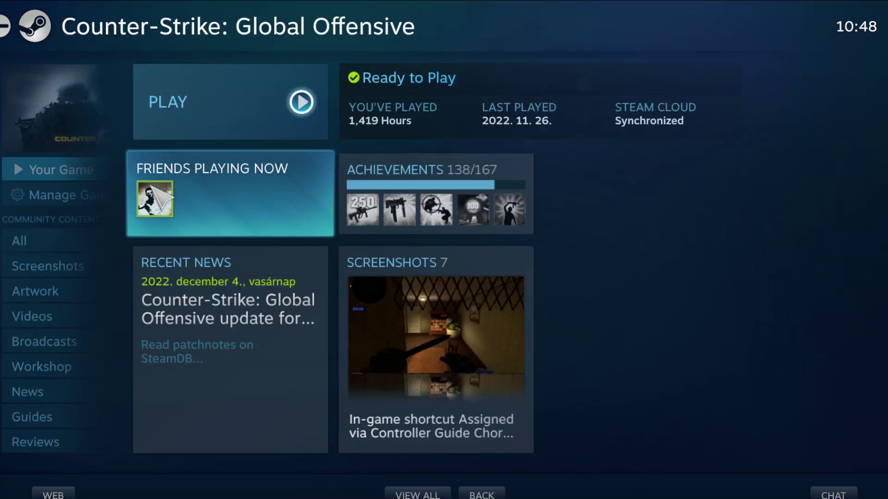
mouse_move(51, 191)
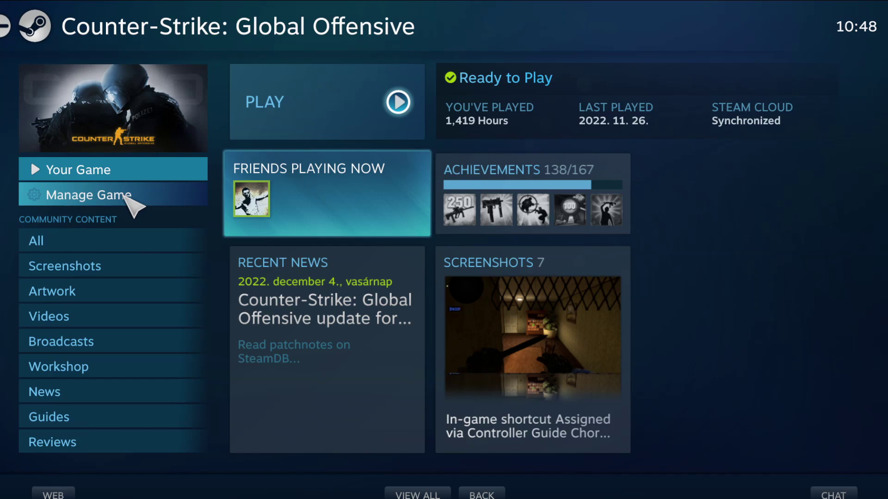
click(124, 195)
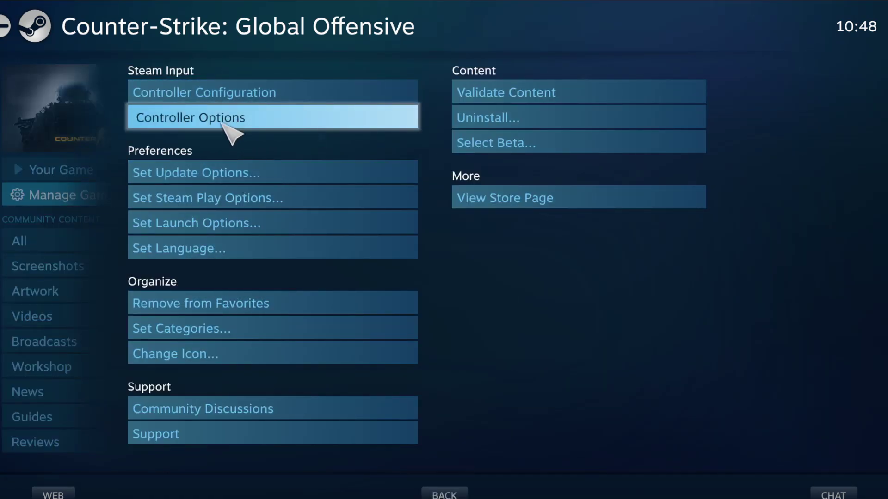
click(262, 128)
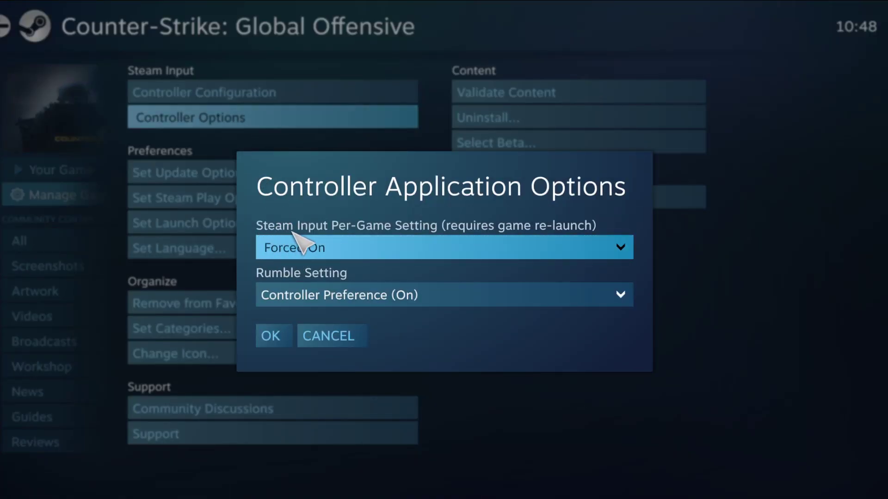
click(423, 246)
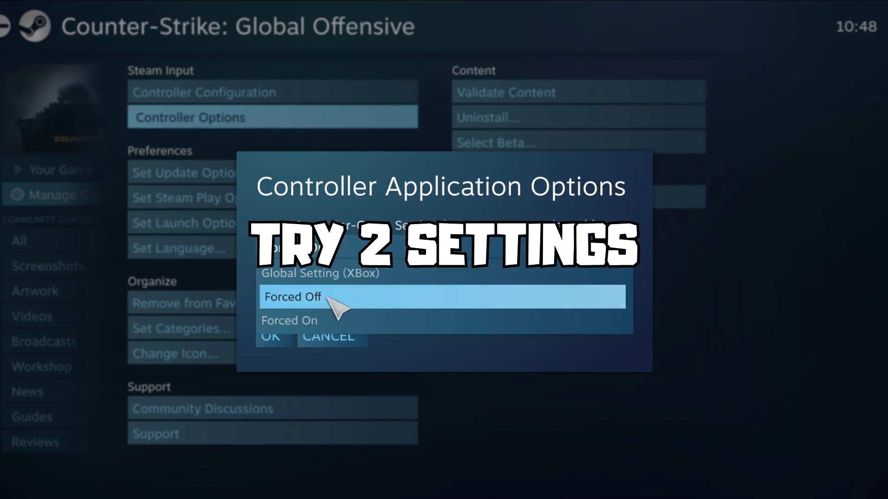
click(331, 321)
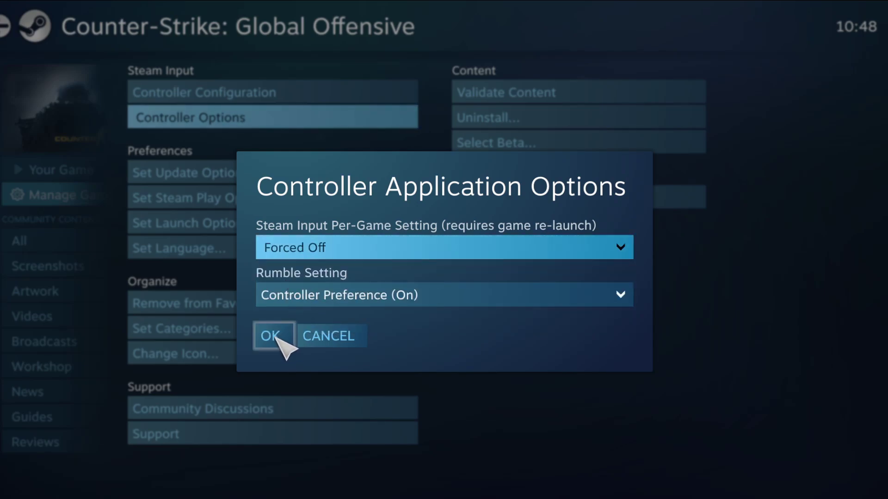
click(279, 339)
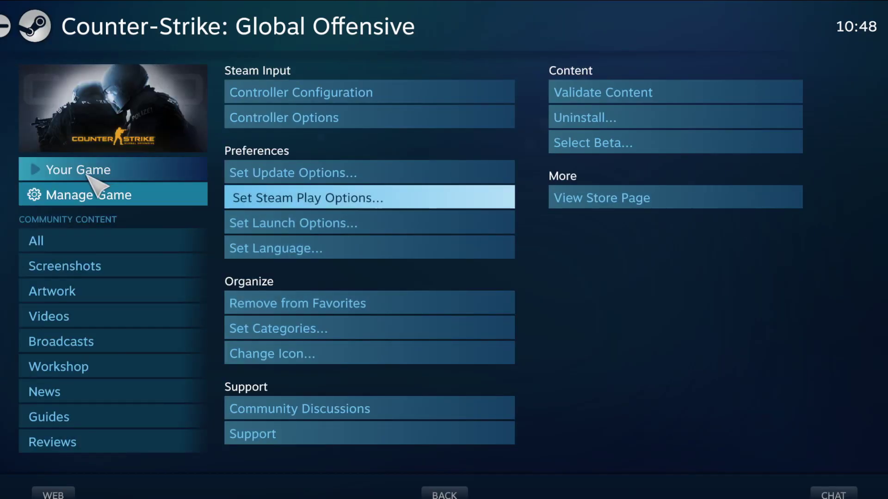
click(87, 174)
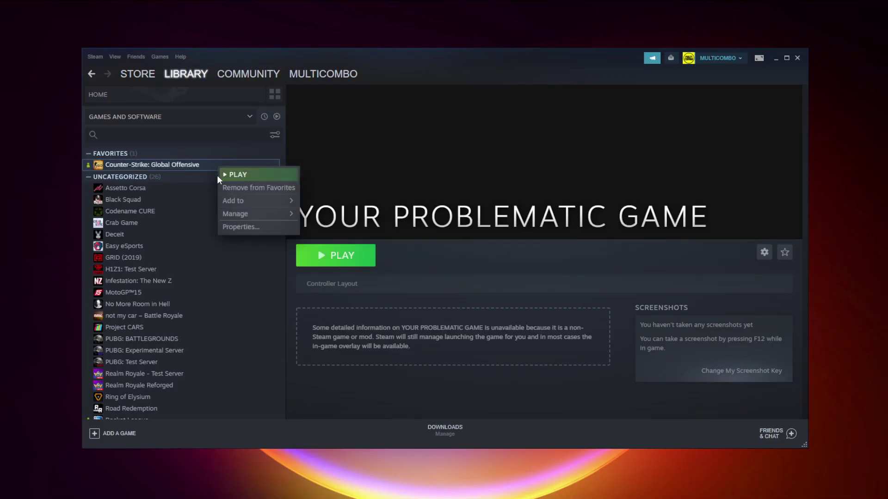
In the desktop library, set the controller override in Counter-Strike: Global Offensive's properties to Disable Steam Input.
click(264, 229)
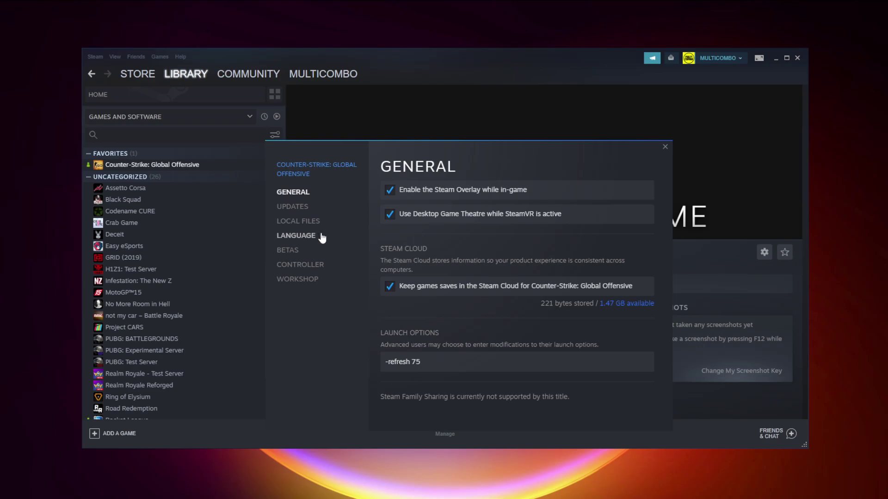
click(305, 267)
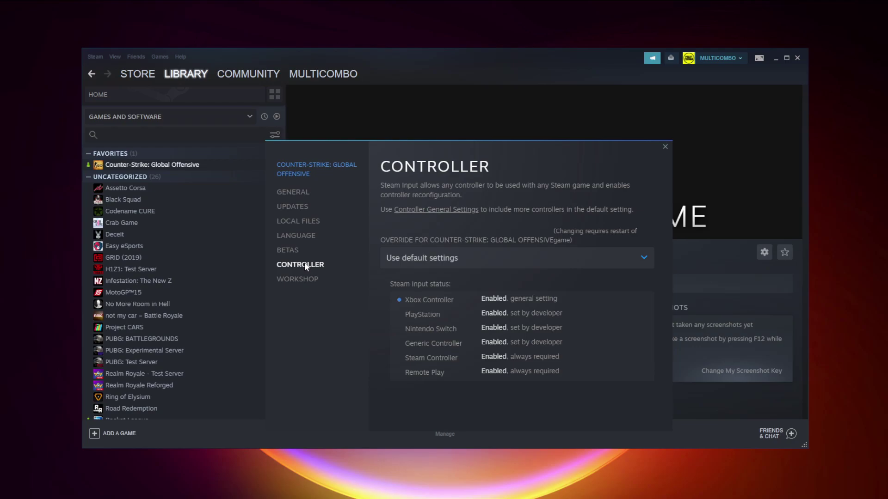
click(455, 263)
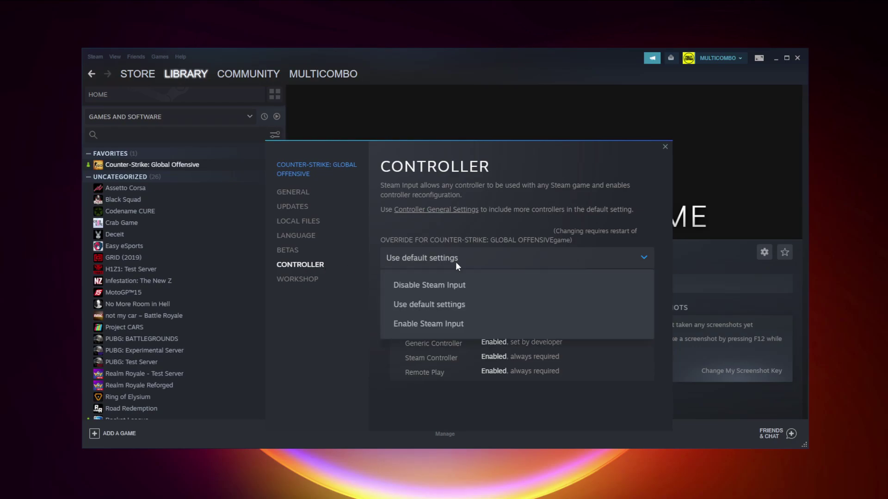
click(449, 286)
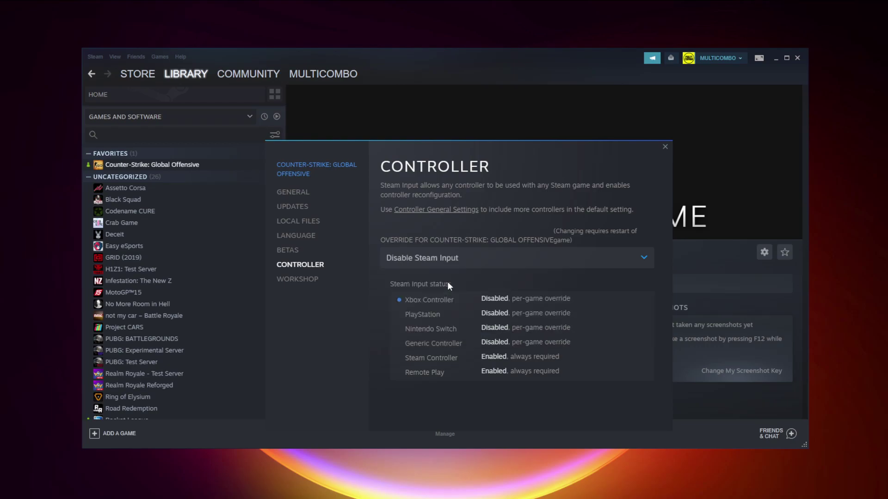
click(665, 147)
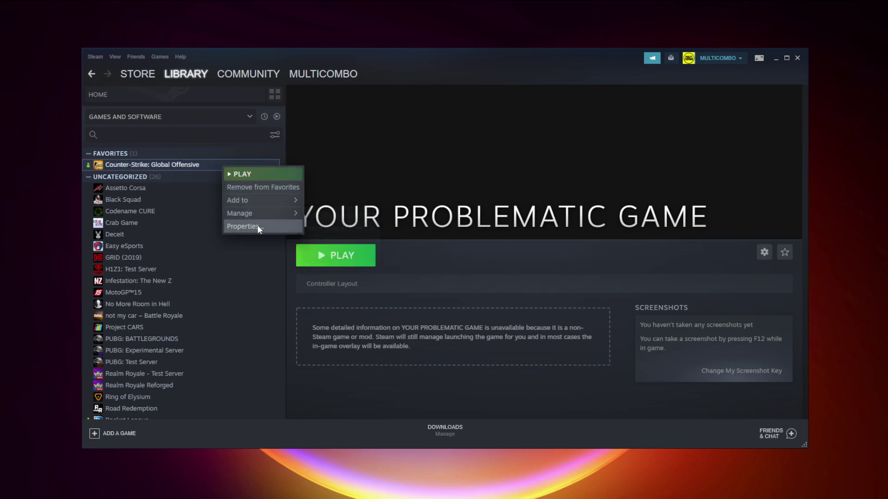
Set the controller override in Counter-Strike: Global Offensive's properties to Enable Steam Input and close the properties.
click(257, 225)
click(307, 270)
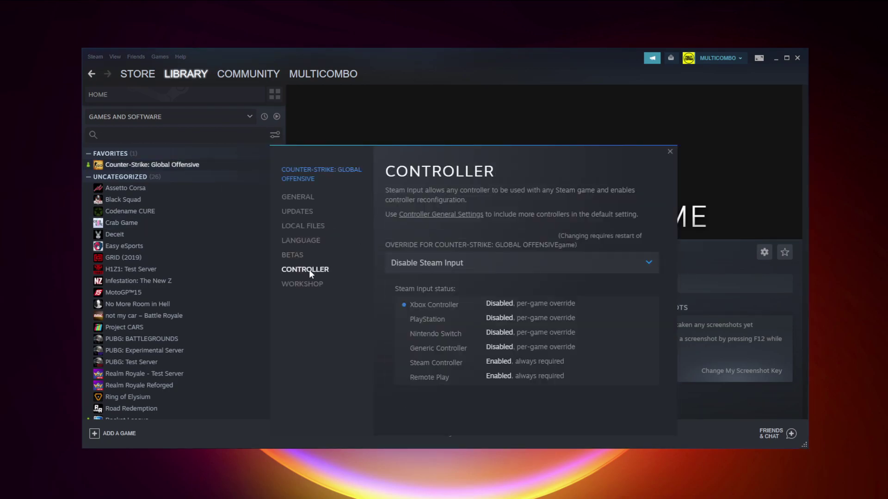
click(452, 263)
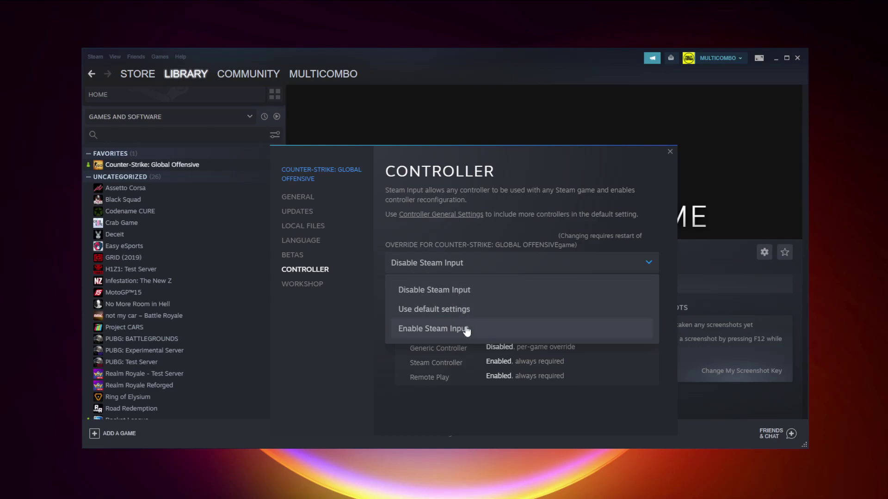
click(493, 333)
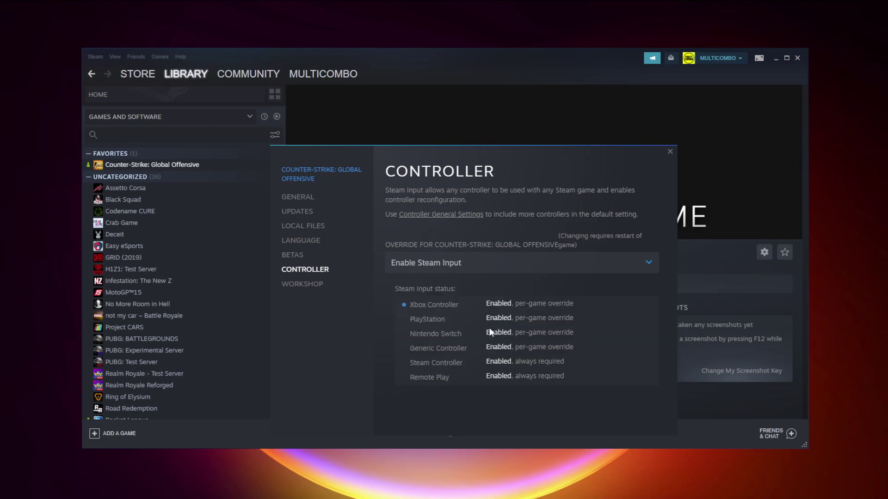
click(670, 152)
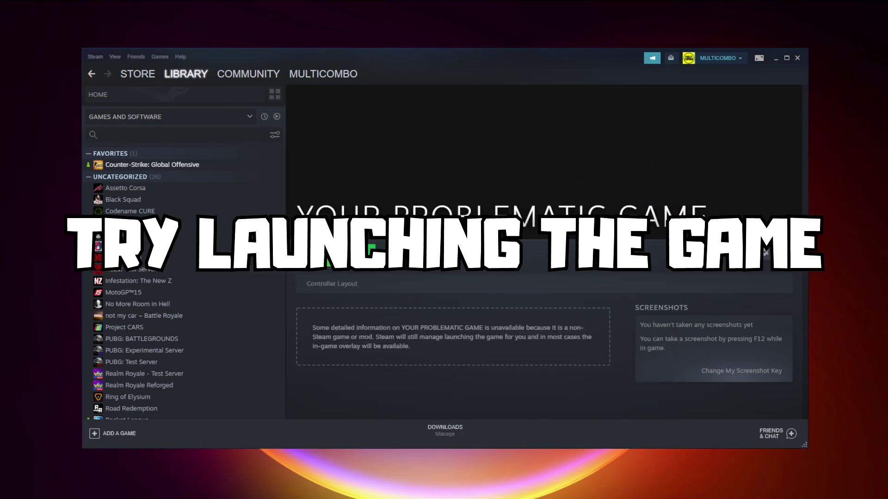